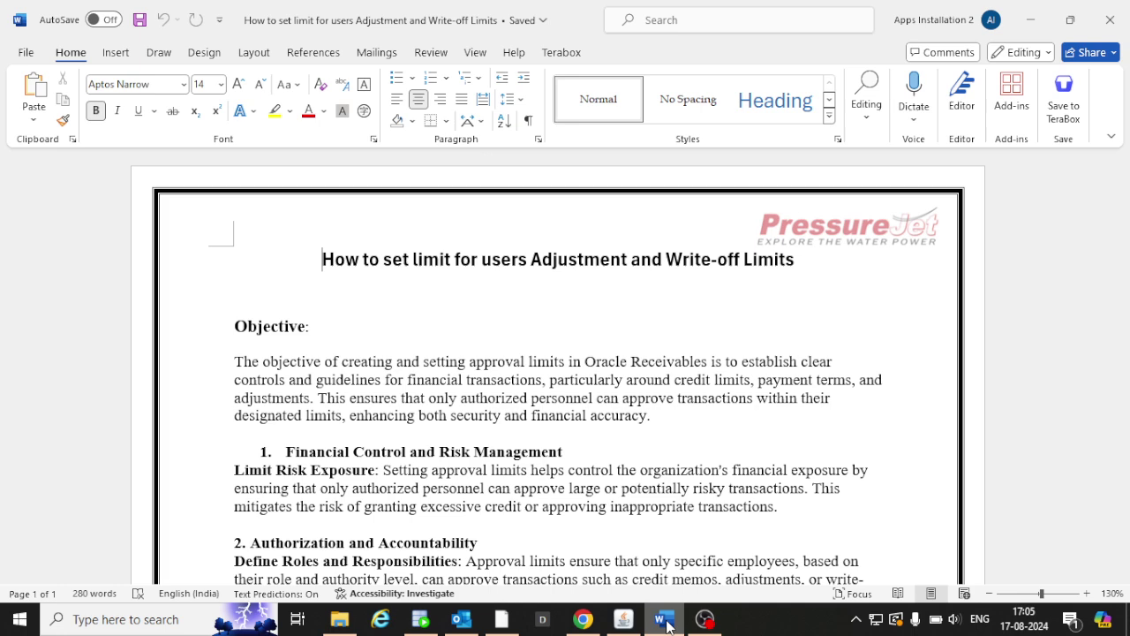
# Step: Read through the Objective and Purpose sections of the document on user adjustment and write-off limits
pyautogui.scroll(-3, 633, 554)
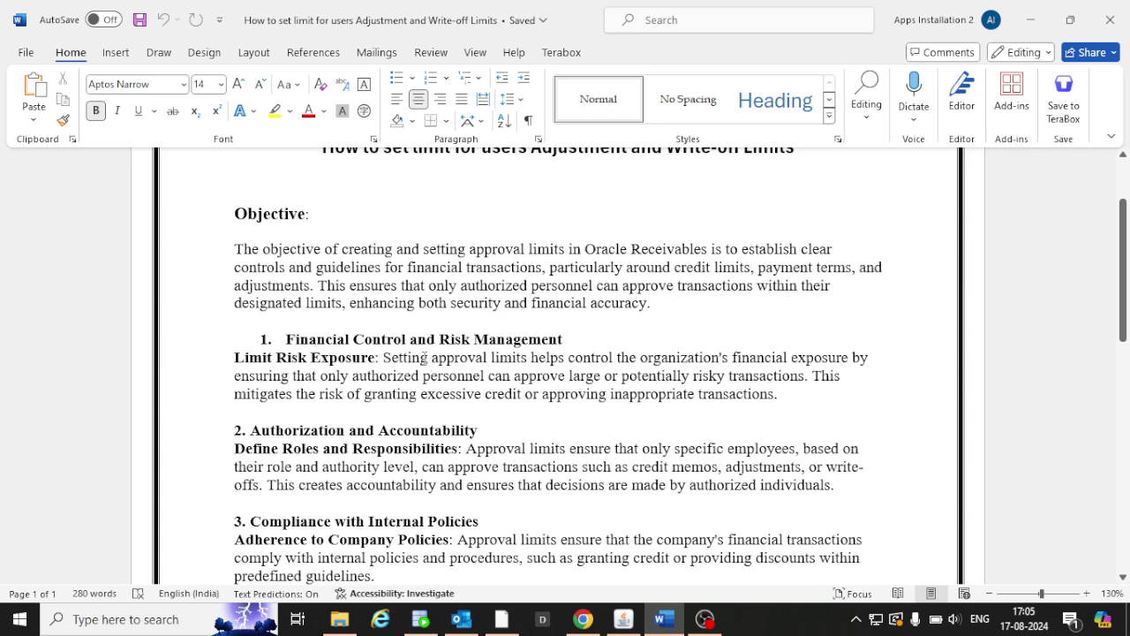
pyautogui.scroll(-1, 437, 344)
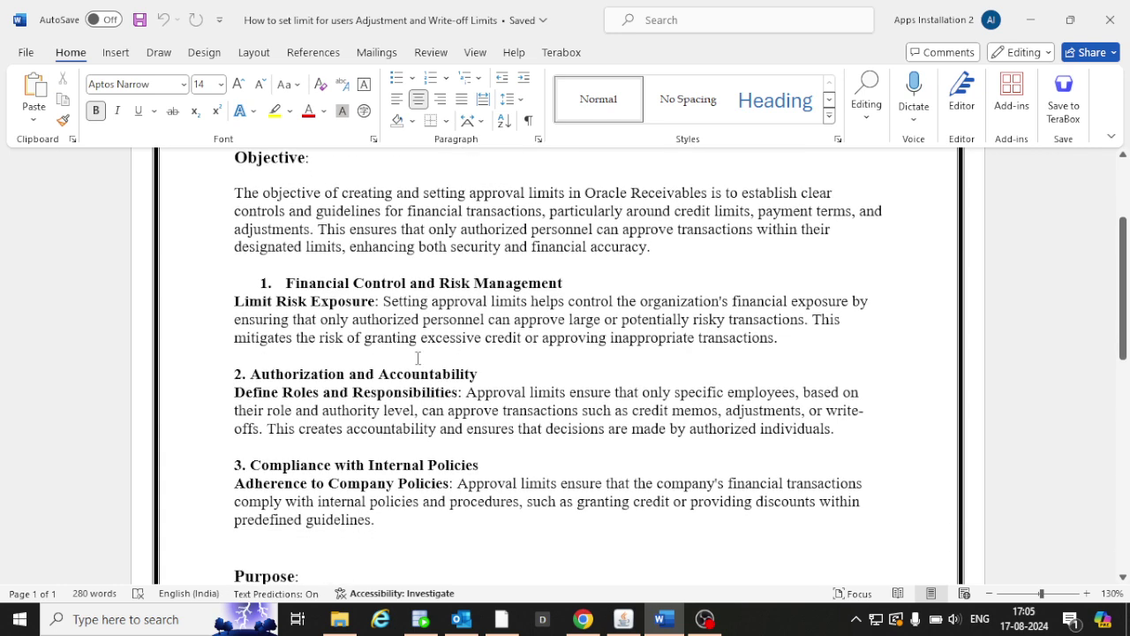
pyautogui.scroll(-4, 461, 386)
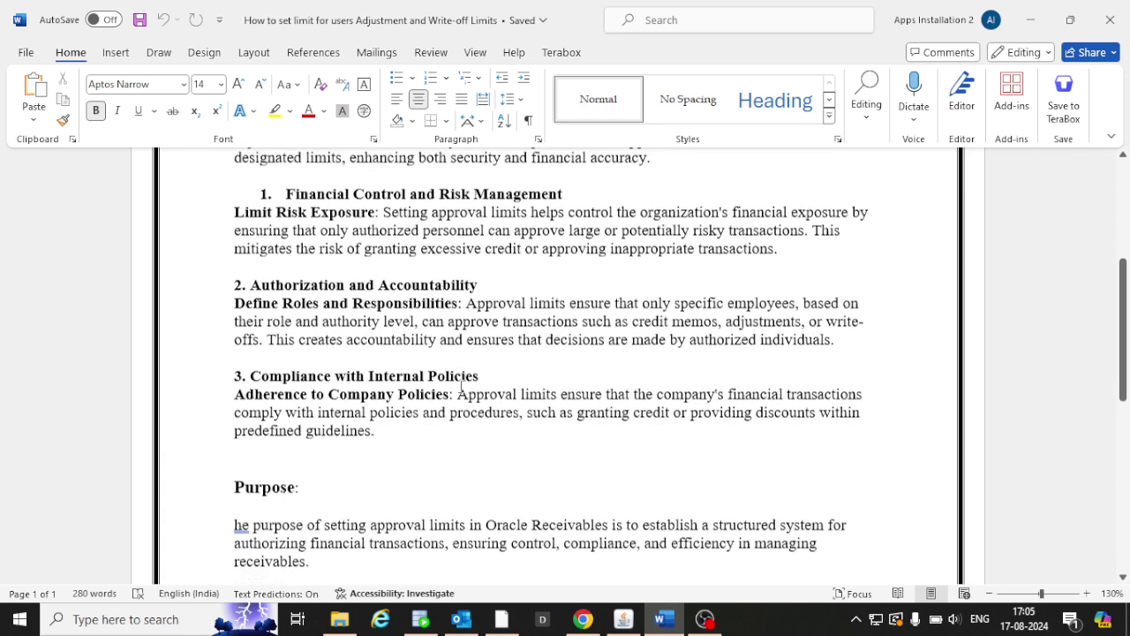
pyautogui.scroll(-1, 461, 386)
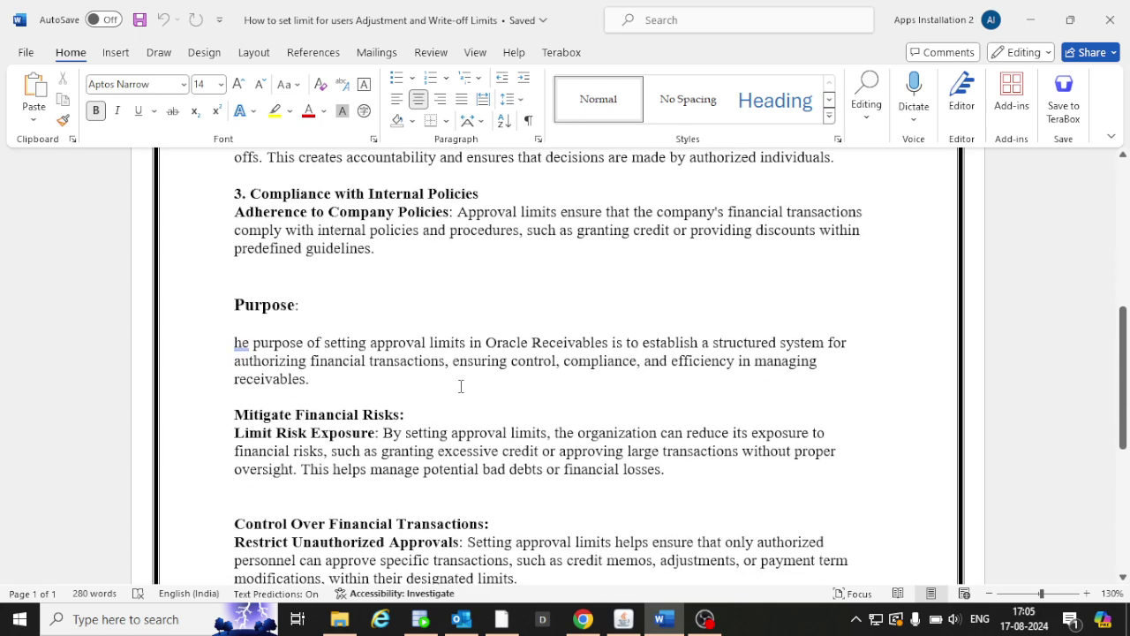
pyautogui.scroll(-2, 461, 386)
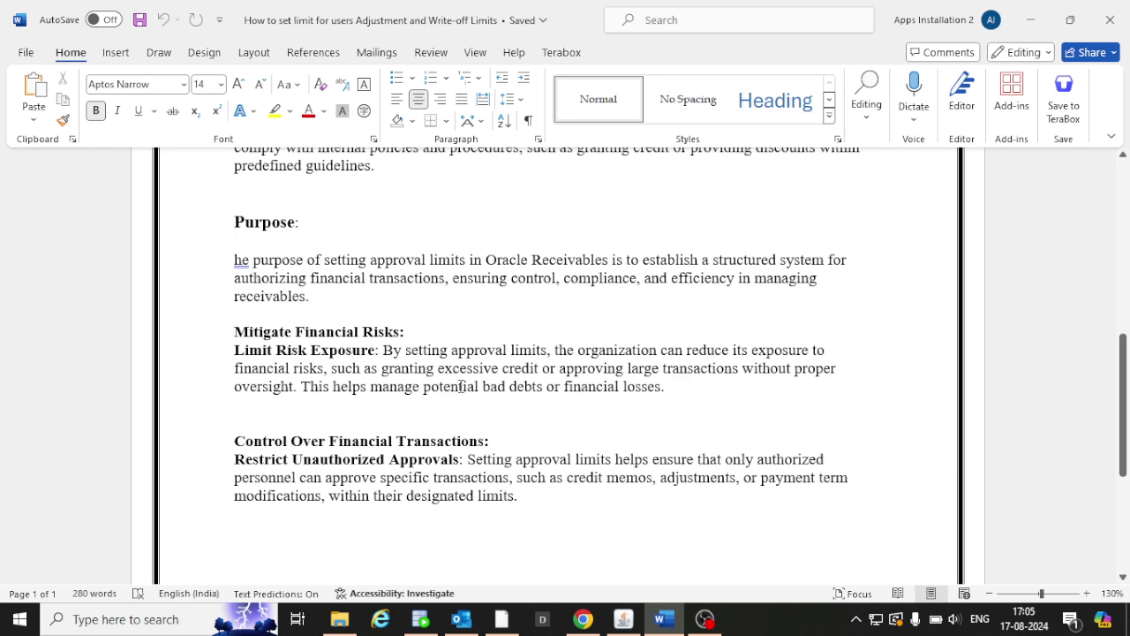
pyautogui.scroll(4, 461, 386)
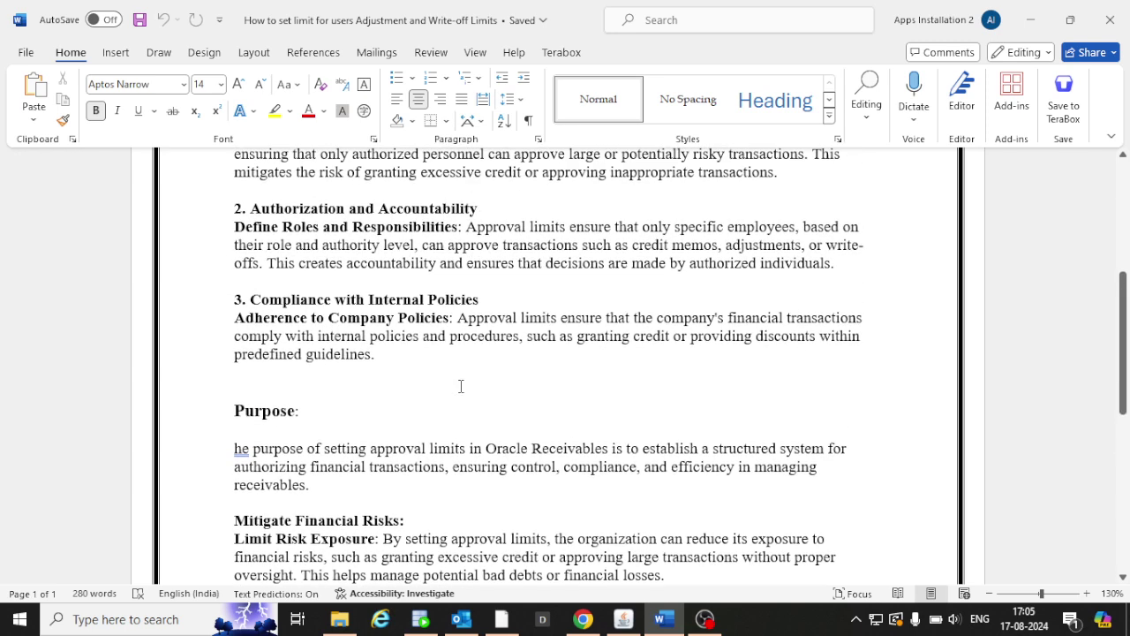
pyautogui.scroll(4, 461, 386)
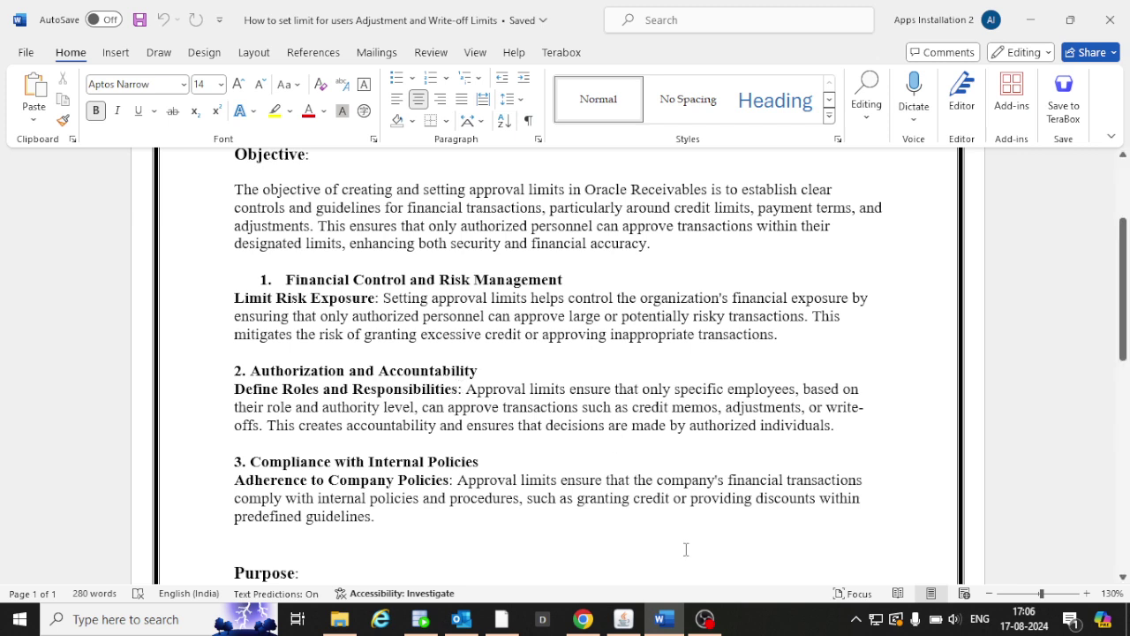
# Step: Switch to Oracle Applications and open the Approval Limits form from the Oracle Receivables transaction setup
pyautogui.click(624, 618)
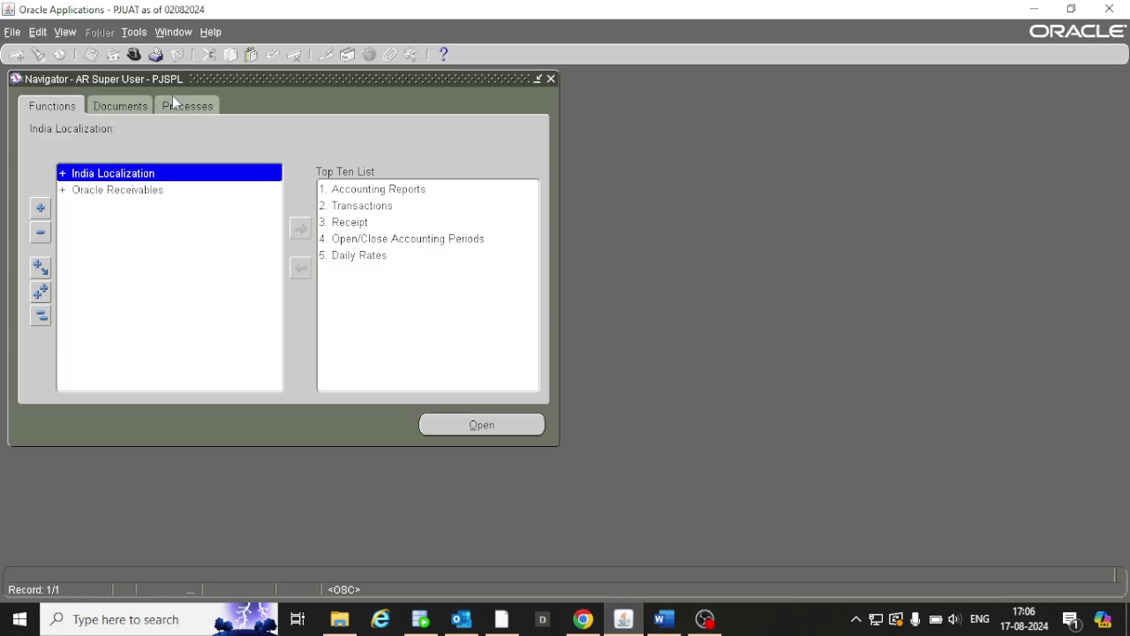
pyautogui.click(117, 191)
pyautogui.doubleClick(116, 191)
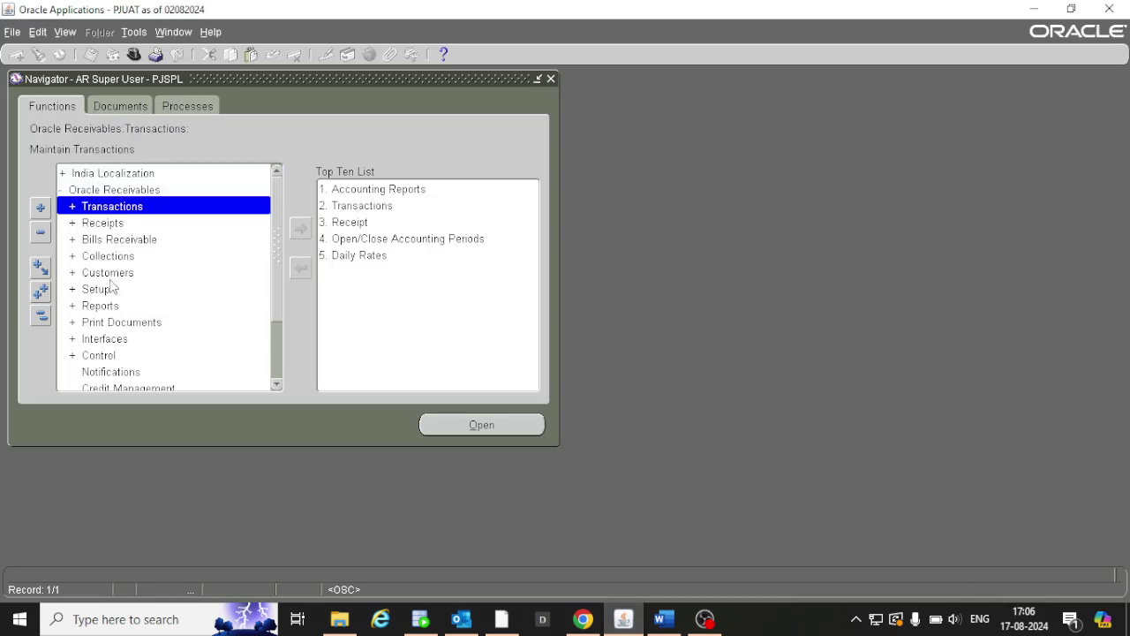
pyautogui.scroll(-1, 103, 362)
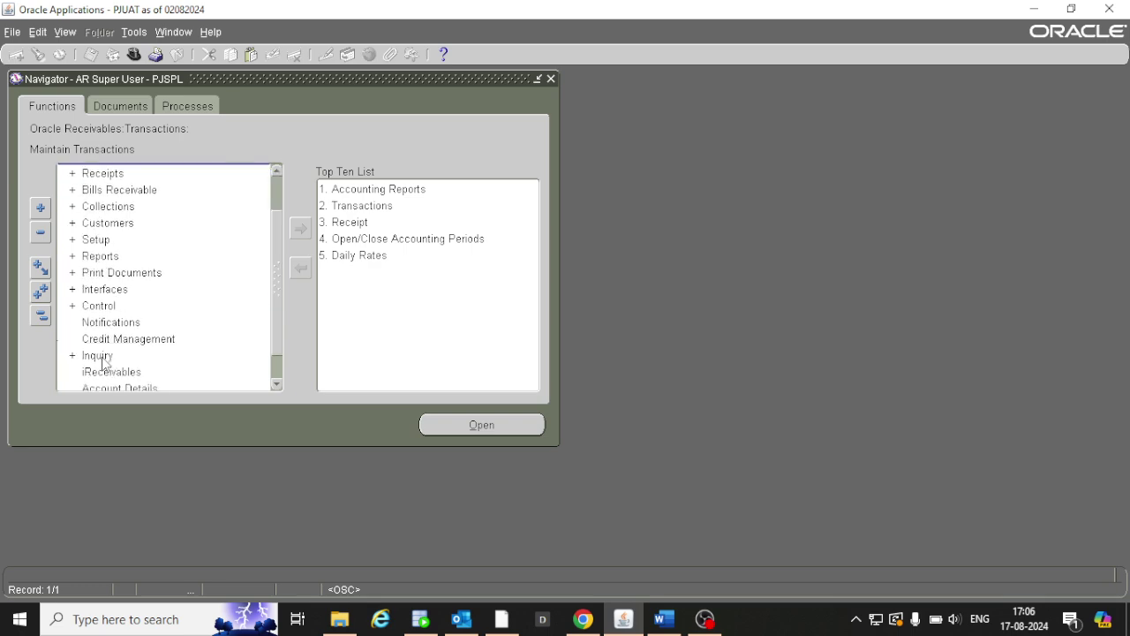
pyautogui.doubleClick(113, 246)
pyautogui.doubleClick(117, 307)
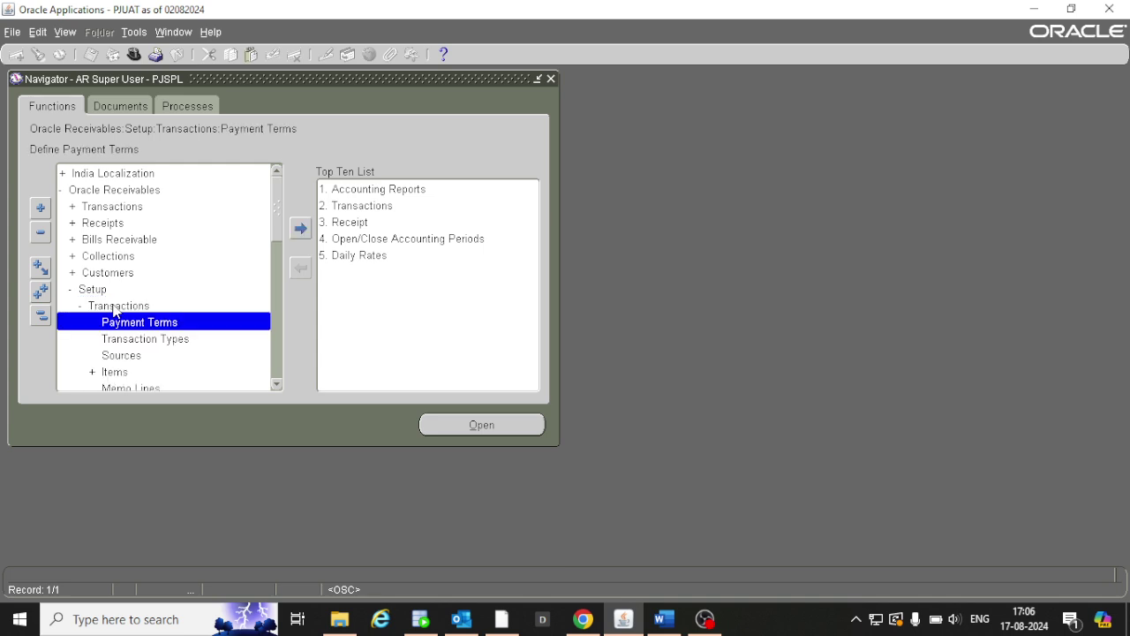
pyautogui.scroll(-3, 141, 364)
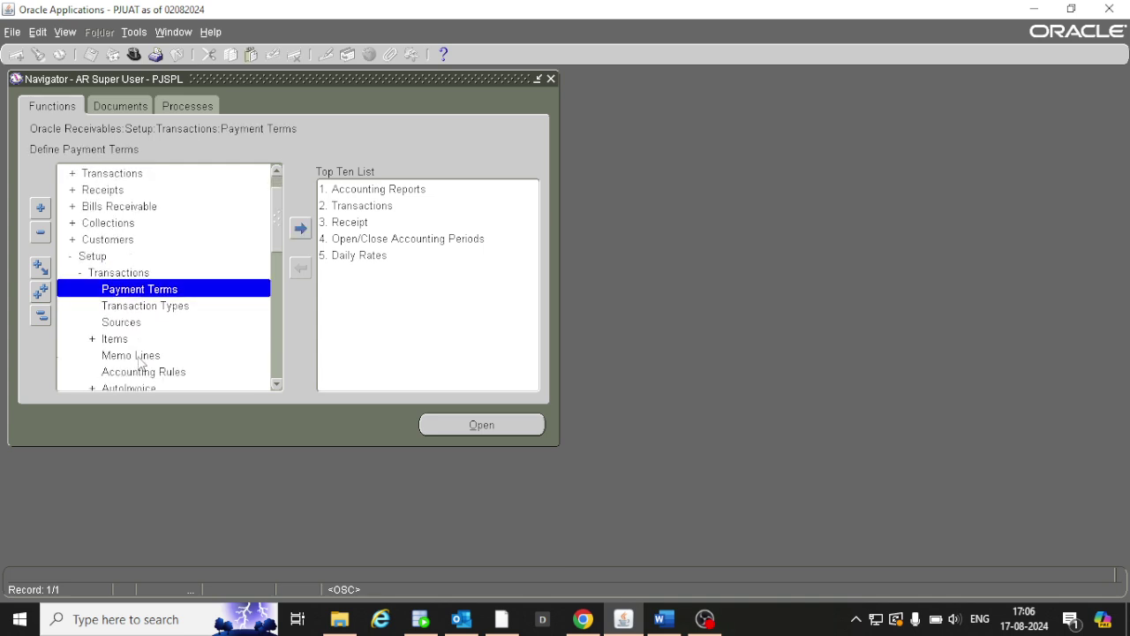
pyautogui.scroll(-3, 141, 363)
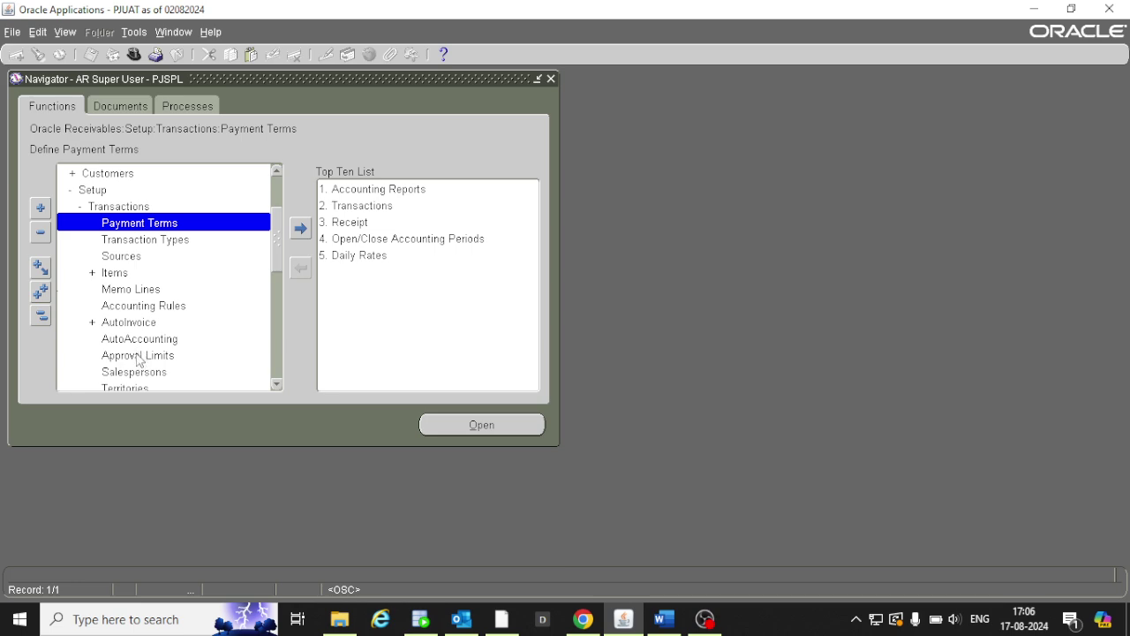
pyautogui.click(166, 353)
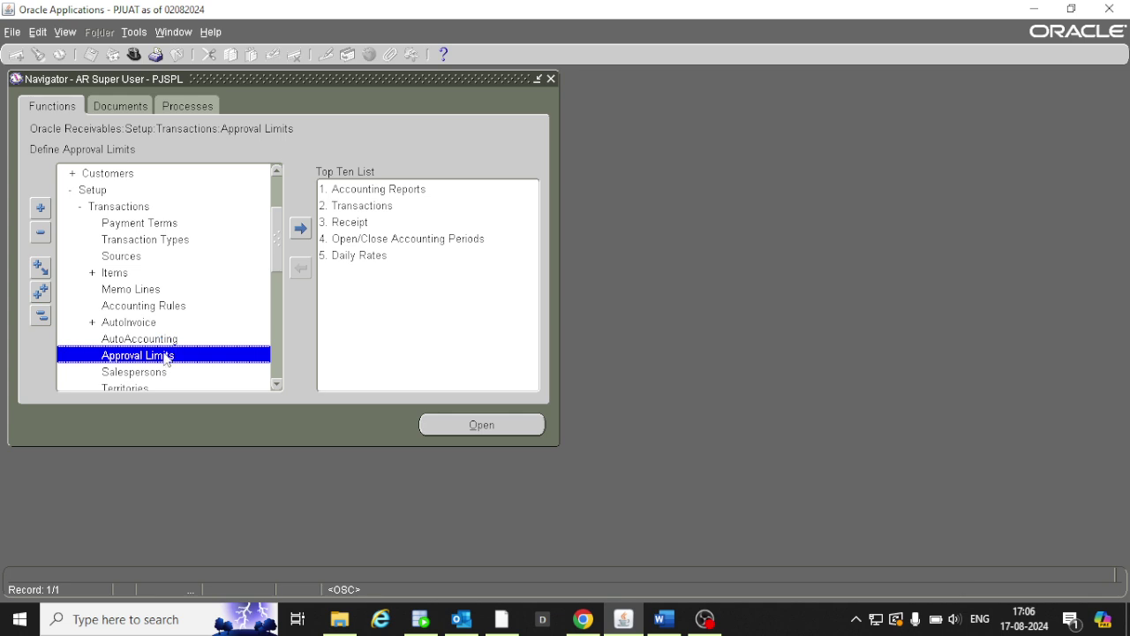
pyautogui.doubleClick(164, 357)
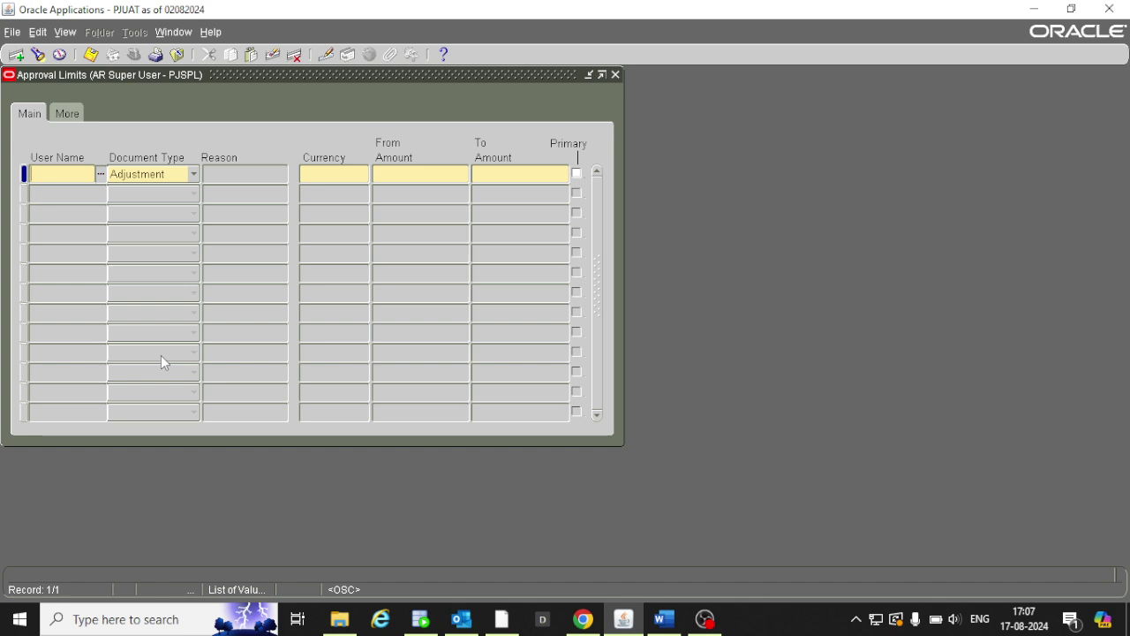
# Step: Try to add an INR Adjustment approval limit for user ACCOUNT1, and clear the entry
pyautogui.write('ACCOUNT1')
pyautogui.press('Tab')
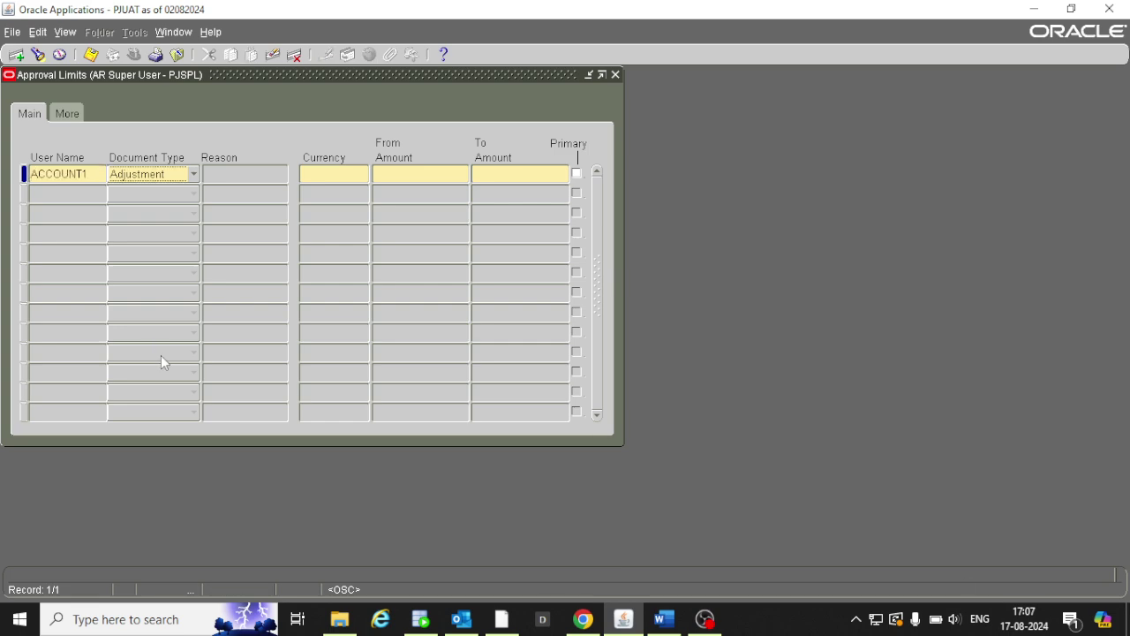
pyautogui.click(167, 181)
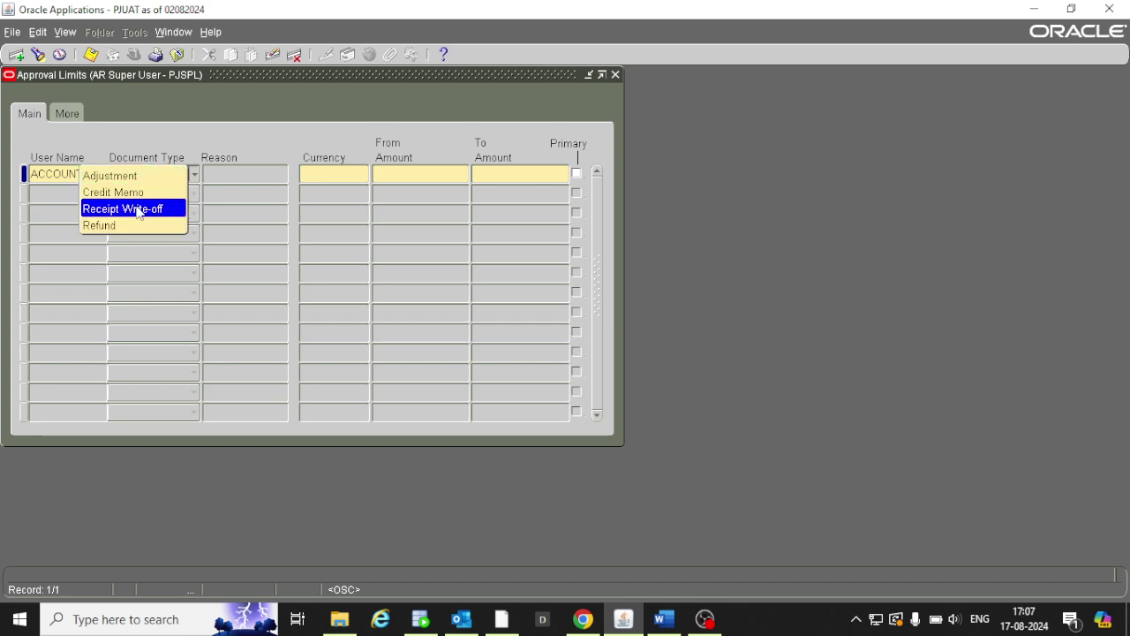
pyautogui.click(132, 176)
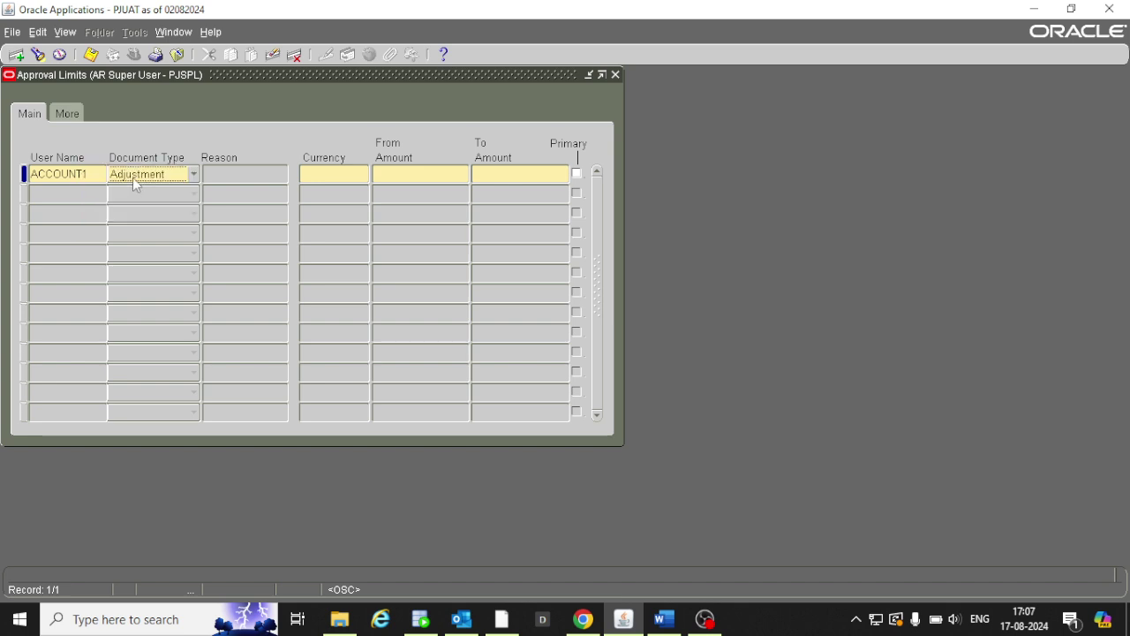
pyautogui.click(321, 177)
pyautogui.write('INR')
pyautogui.press('Tab')
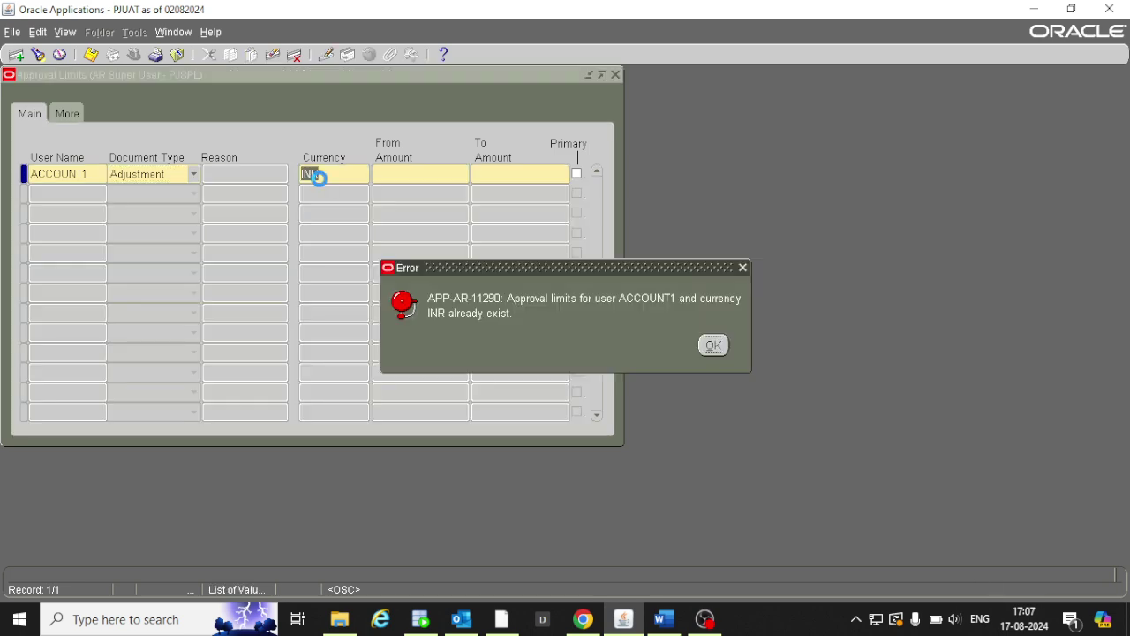
pyautogui.press('Return')
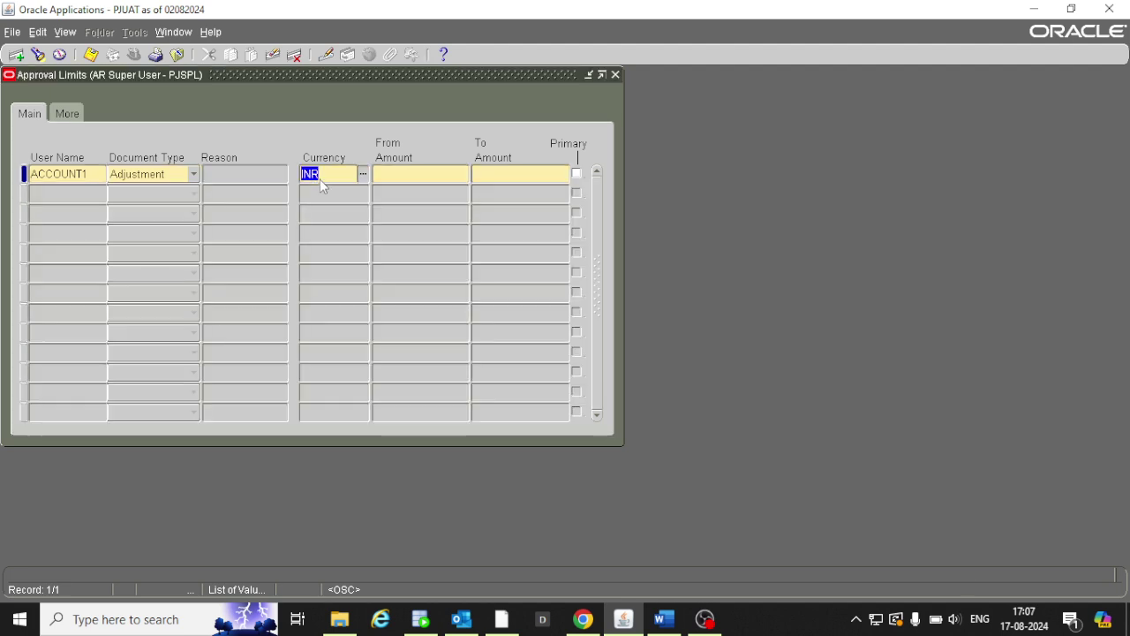
pyautogui.click(274, 58)
# Step: Add an Adjustment approval limit for user QC1 in INR from 100 to 500 and save it
pyautogui.write('QC1')
pyautogui.press('Tab')
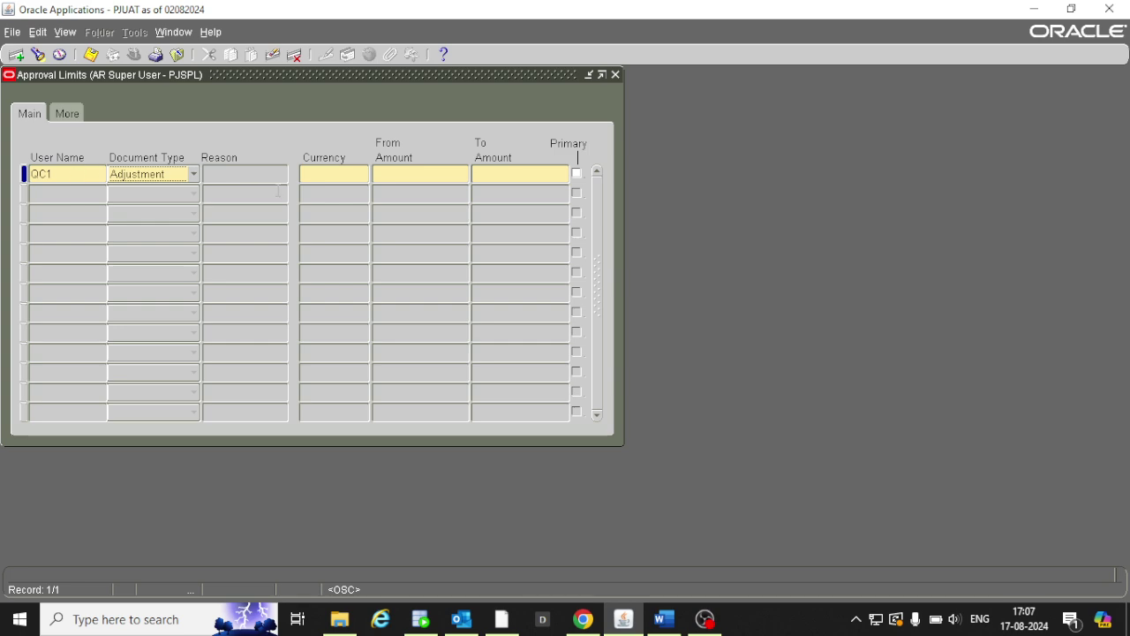
pyautogui.click(330, 177)
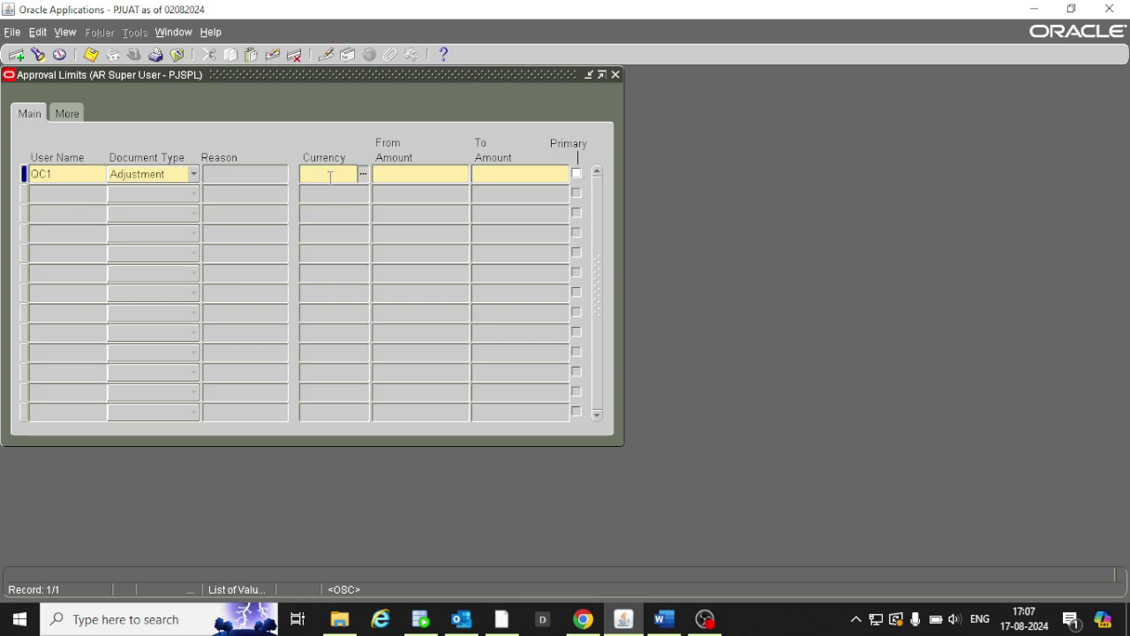
pyautogui.write('INR')
pyautogui.press('Tab')
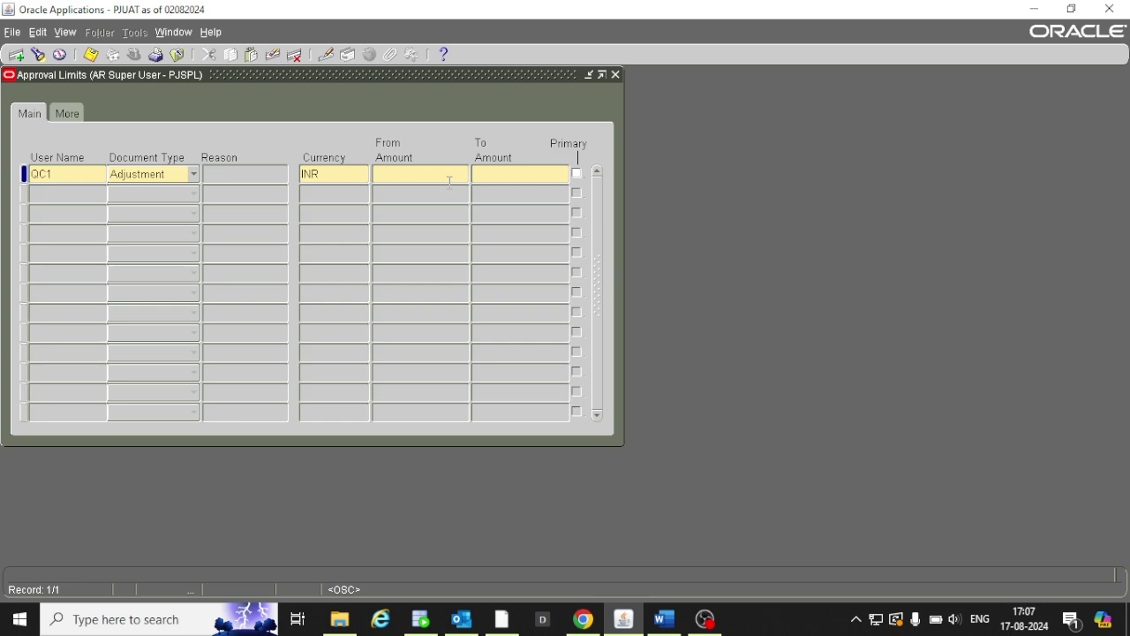
pyautogui.write('10005000')
pyautogui.press('BackSpace')
pyautogui.hotkey('ctrl', 's')
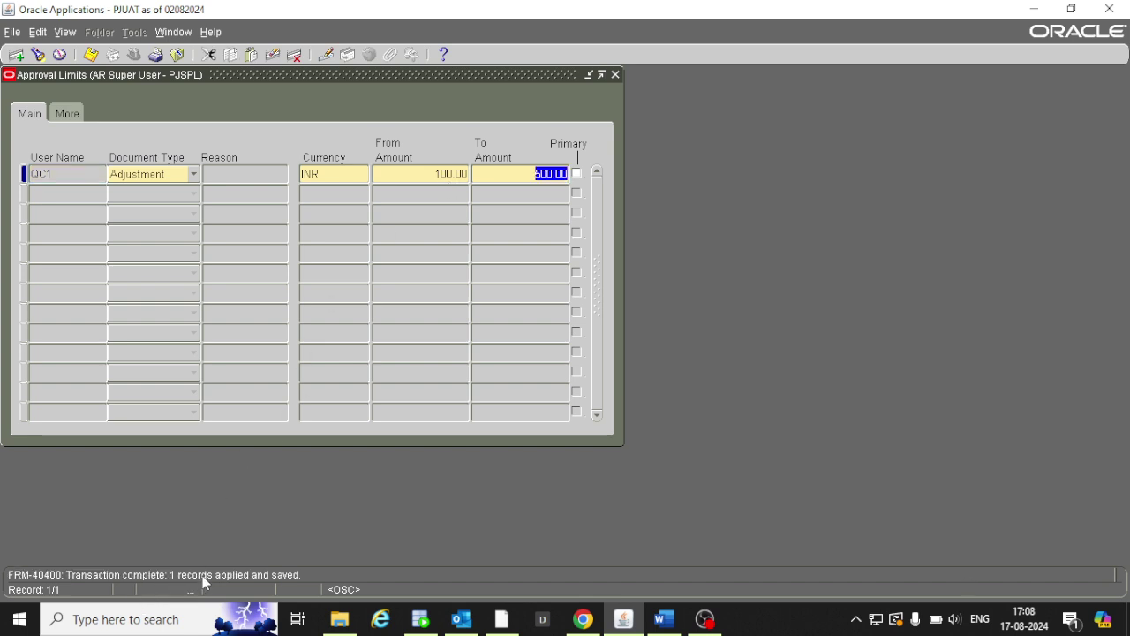
pyautogui.click(437, 173)
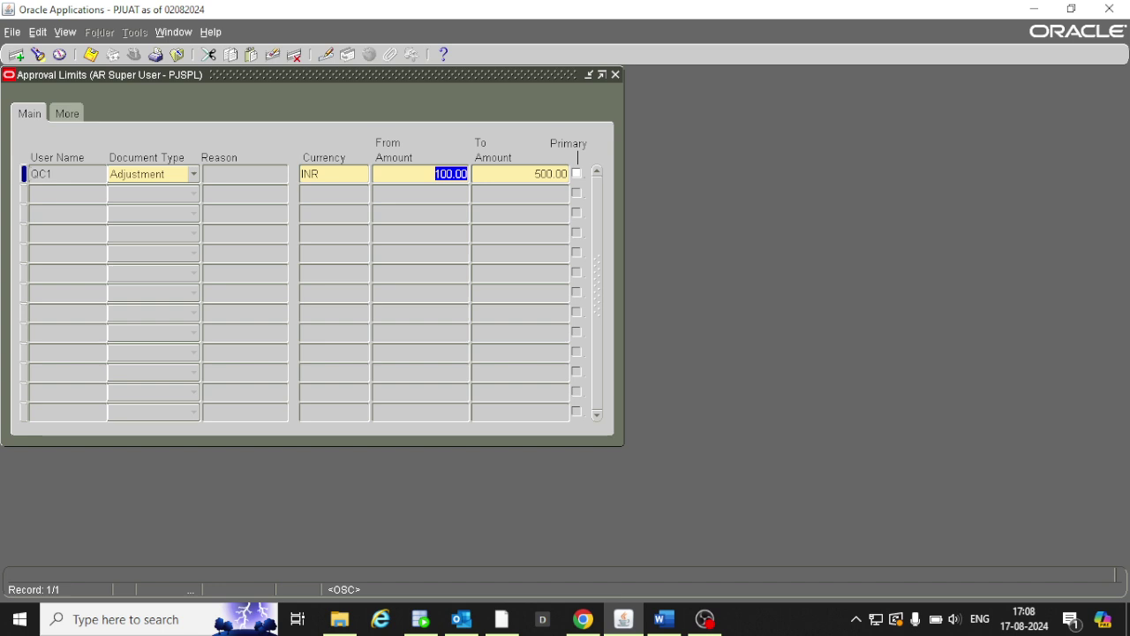
# Step: Add a second record for user QC1 with a Receipt Write-off limit in INR from 100 to 500 and save it
pyautogui.click(77, 191)
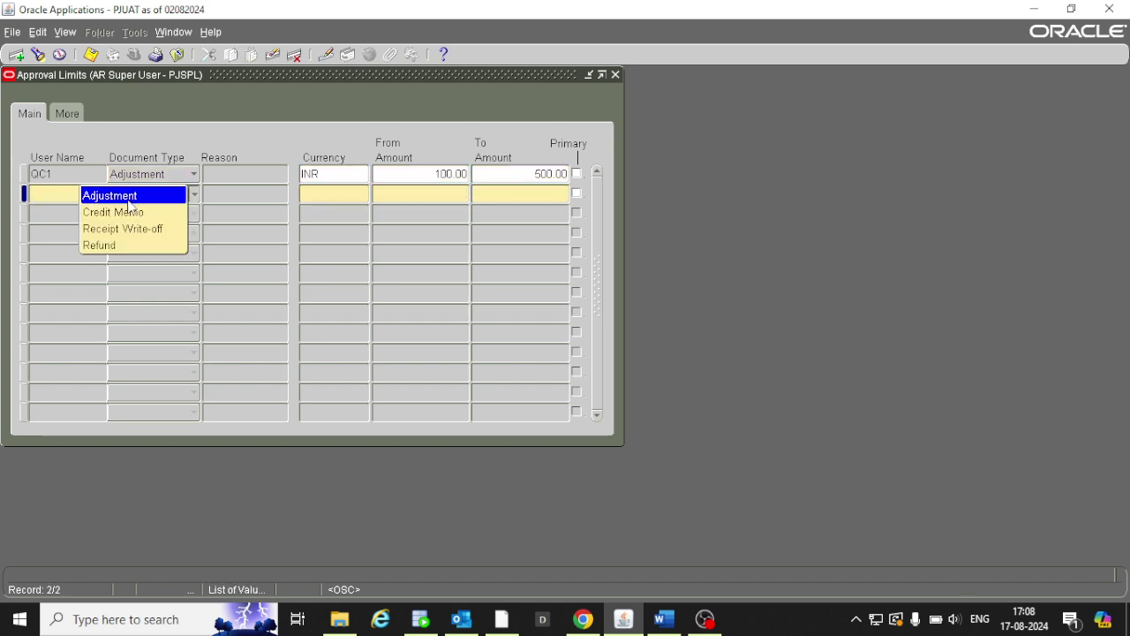
pyautogui.click(128, 229)
pyautogui.click(78, 193)
pyautogui.write('QC1')
pyautogui.press('Tab')
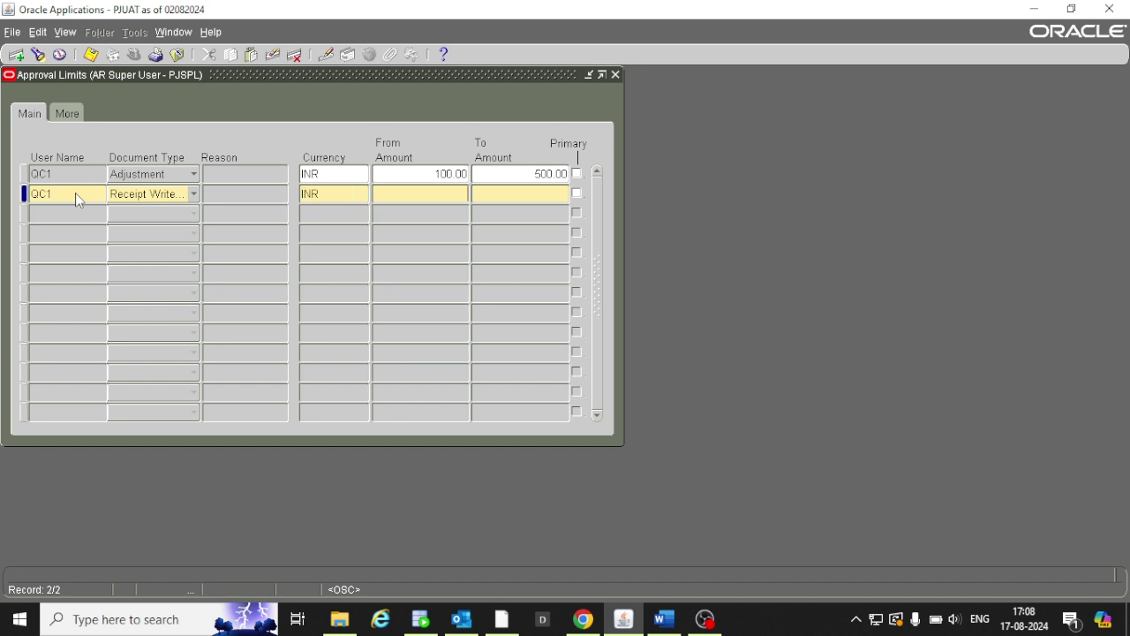
pyautogui.press('Tab')
pyautogui.write('4')
pyautogui.press('BackSpace')
pyautogui.write('500')
pyautogui.press('Tab')
pyautogui.hotkey('ctrl', 's')
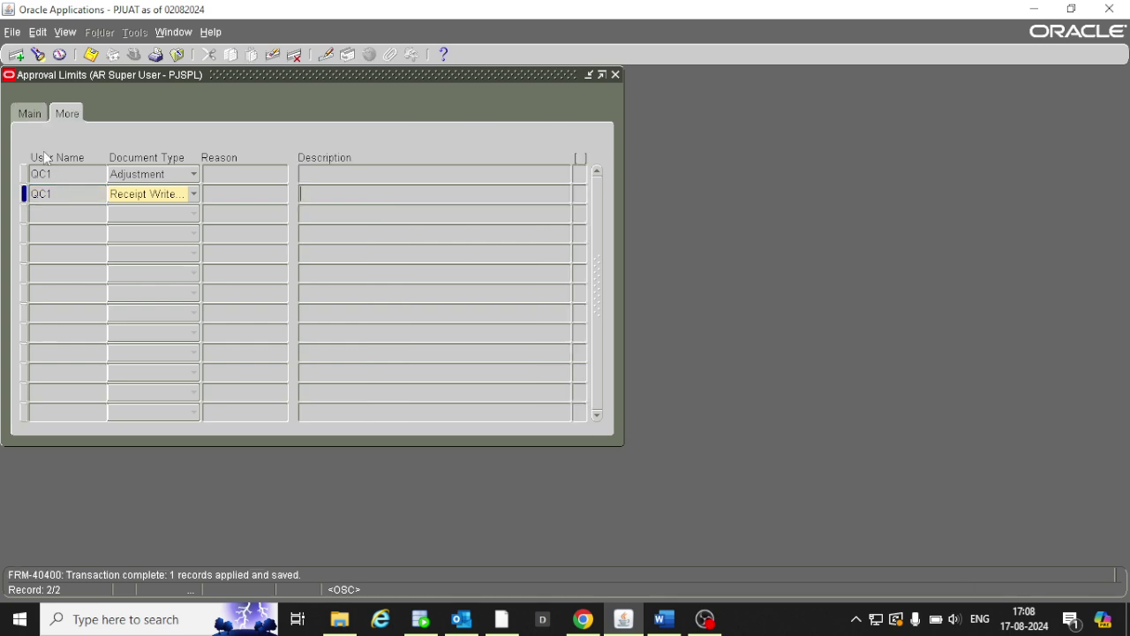
# Step: Review the currency and the from and to amounts of both QC1 approval limit records on the main view
pyautogui.click(35, 116)
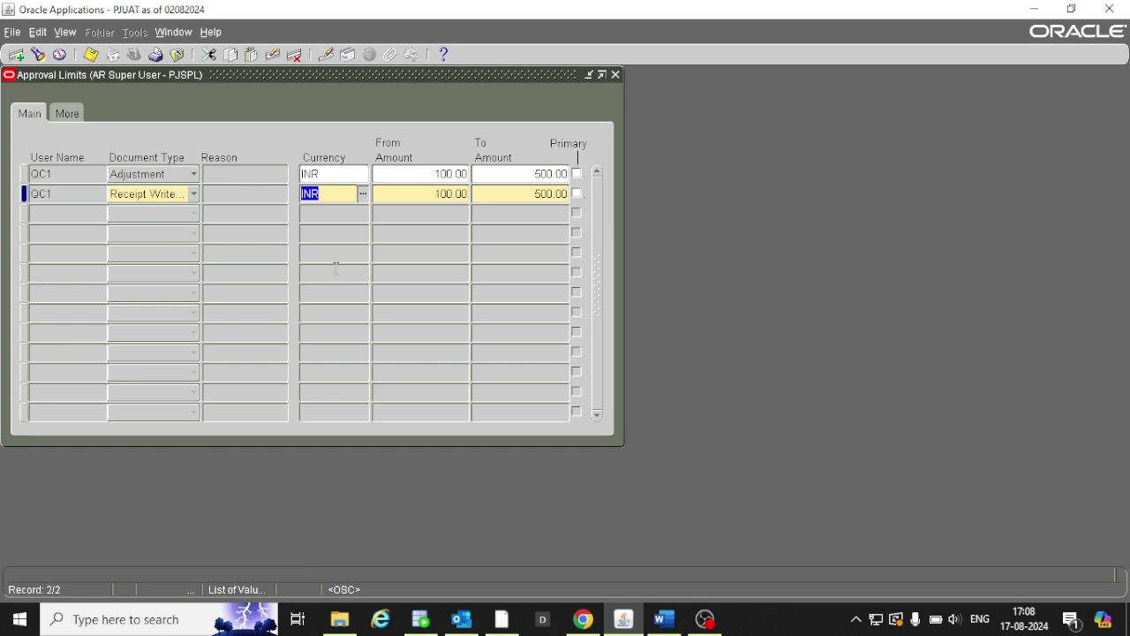
pyautogui.click(342, 175)
pyautogui.click(340, 193)
pyautogui.click(415, 193)
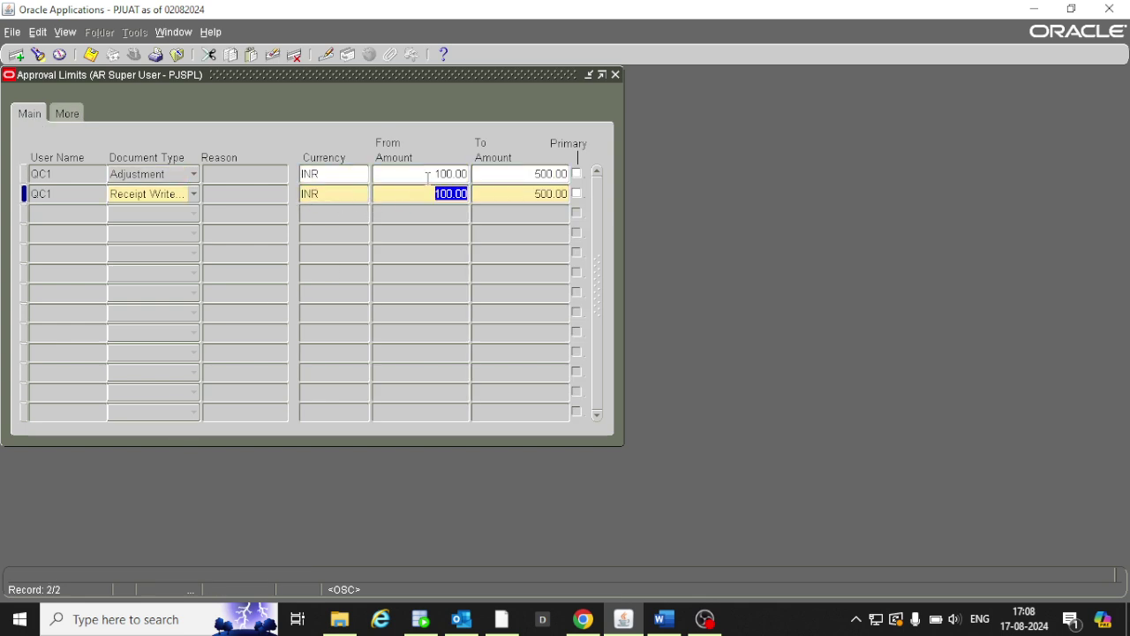
pyautogui.click(426, 176)
pyautogui.click(505, 173)
pyautogui.click(449, 194)
pyautogui.click(448, 175)
pyautogui.click(706, 620)
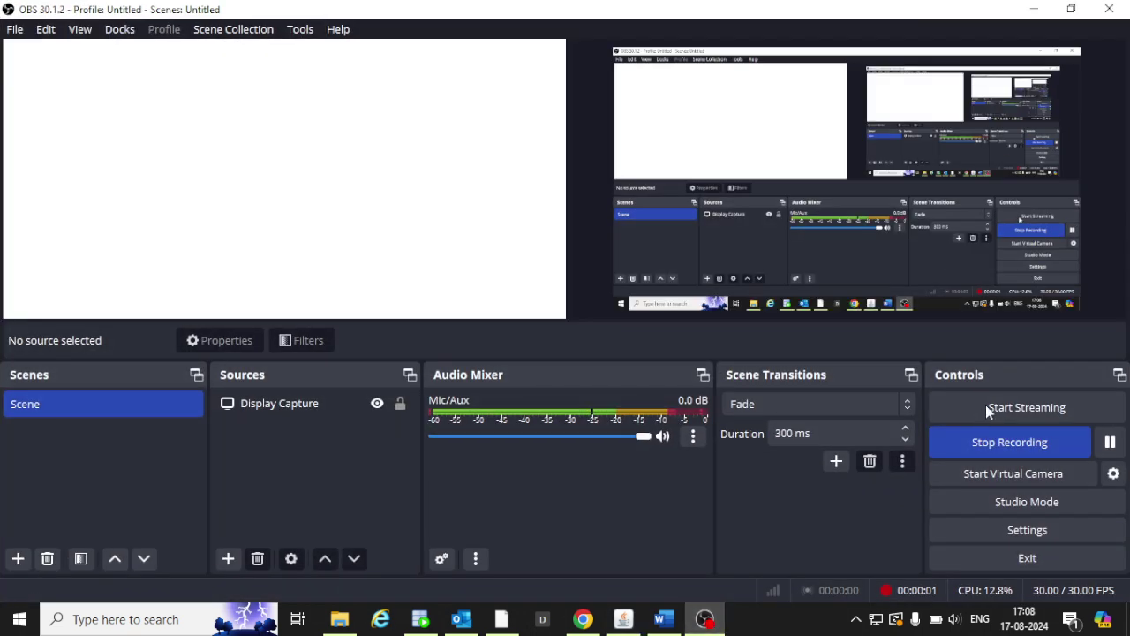